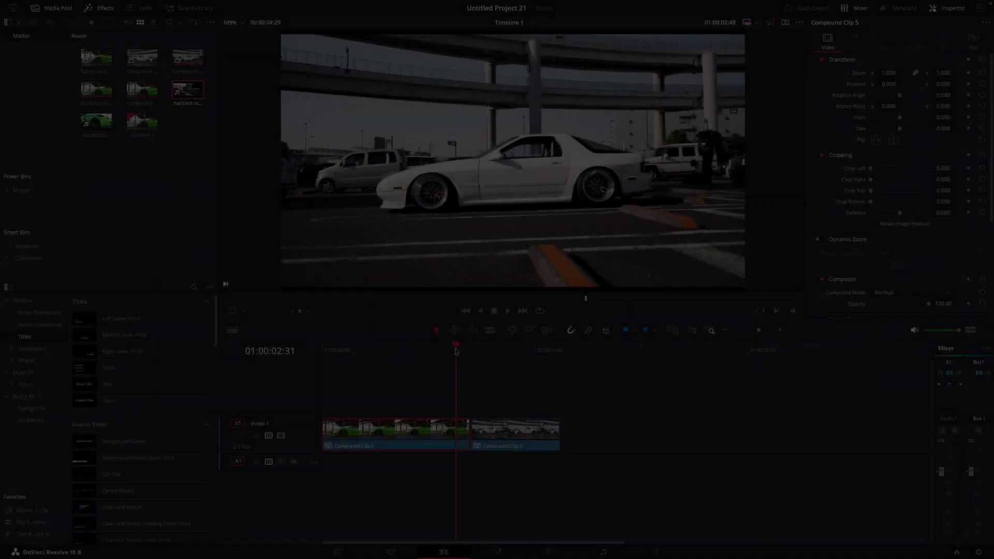
# Zoom the white car clip to 1.040 and wrap it in a new compound clip.
pyautogui.moveTo(456, 351); pyautogui.dragTo(494, 352)
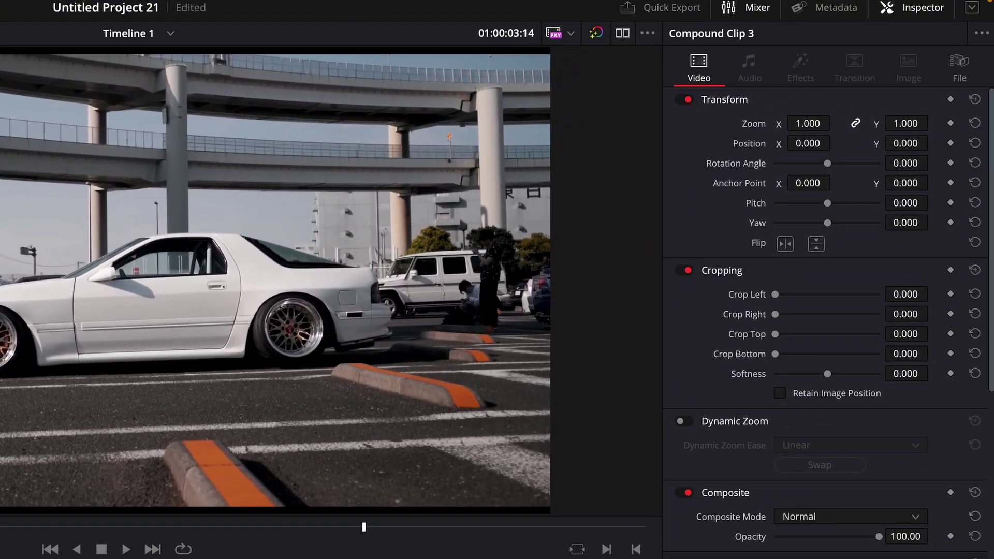
pyautogui.moveTo(844, 105); pyautogui.dragTo(879, 98)
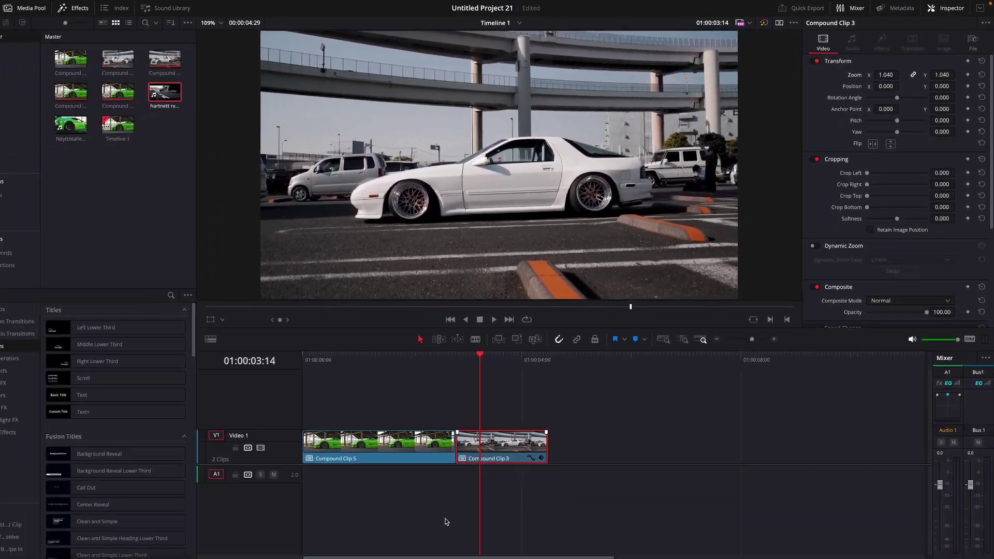
pyautogui.rightClick(492, 448)
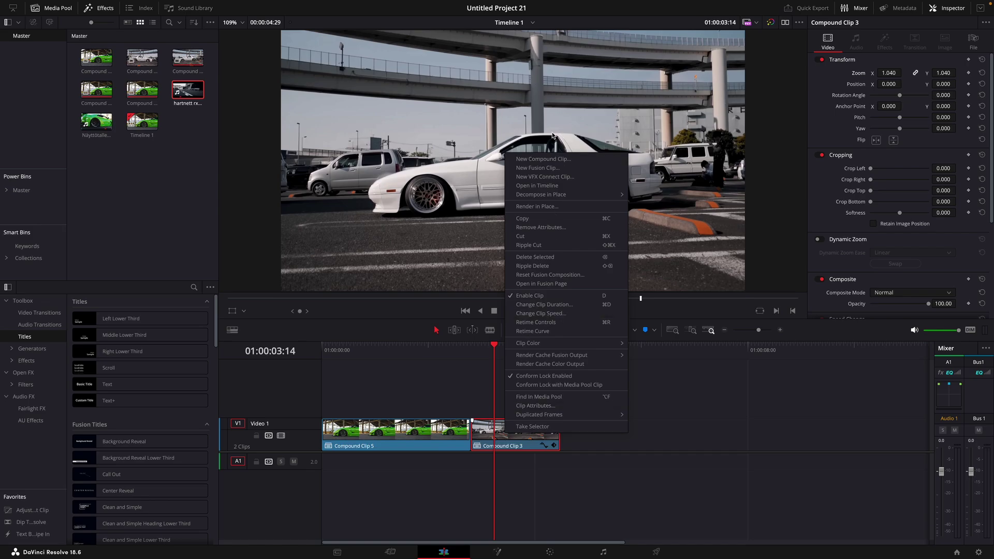
pyautogui.click(543, 159)
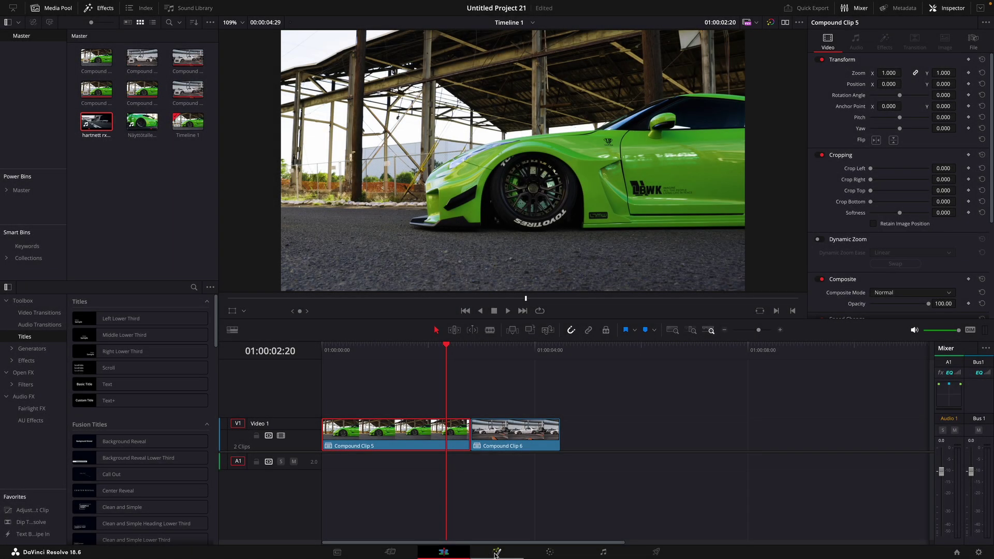
# Open the green car clip in the Fusion page and add a Transform node after its MediaIn1 node.
pyautogui.click(496, 552)
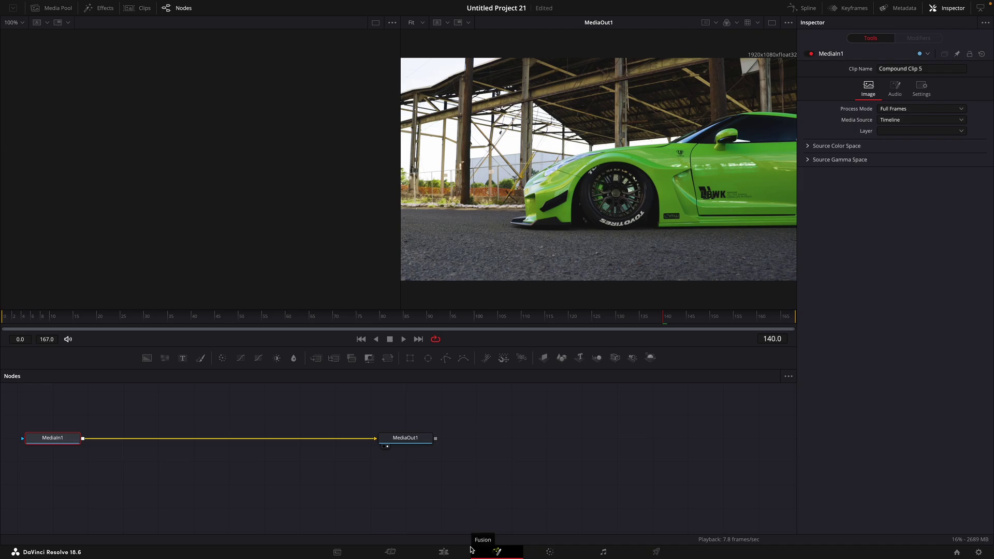
pyautogui.hotkey('shift', 'space')
pyautogui.write('trans')
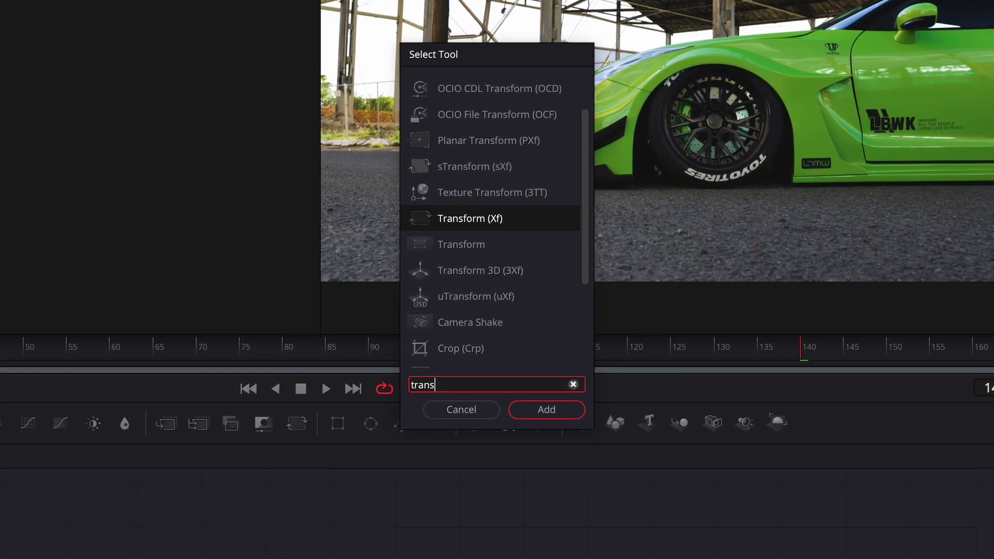
pyautogui.write('for,')
pyautogui.press('BackSpace')
pyautogui.write('m')
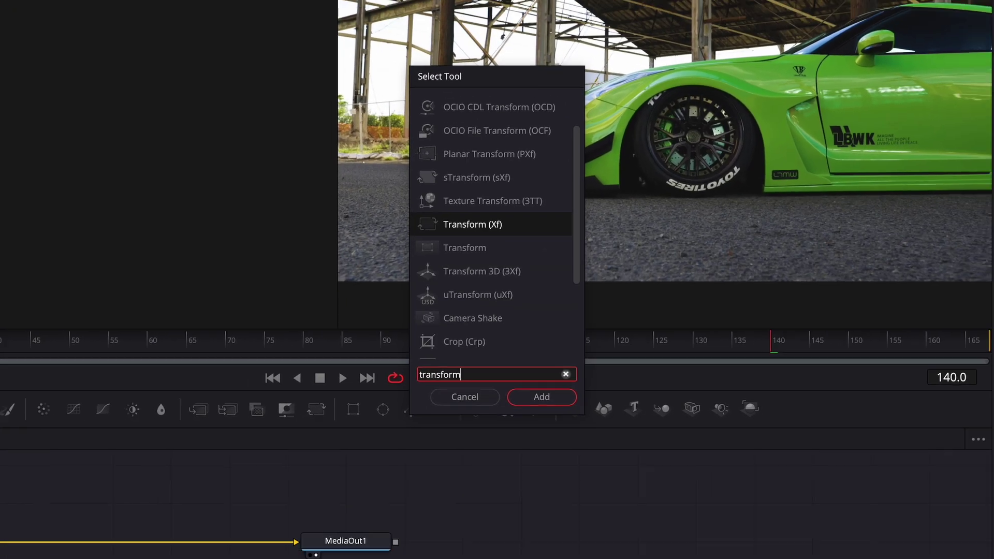
pyautogui.press('Return')
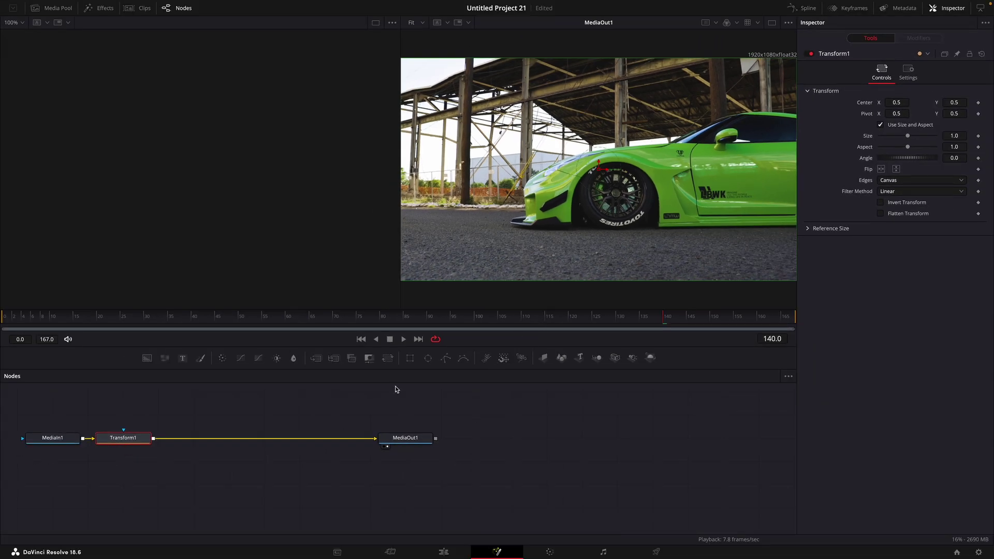
# Keyframe the Transform pivot on the front wheel: X 0.552, Y 0.361 at frame 0 and X 0.543, Y 0.402 at frame 167.
pyautogui.moveTo(252, 320); pyautogui.dragTo(1, 321)
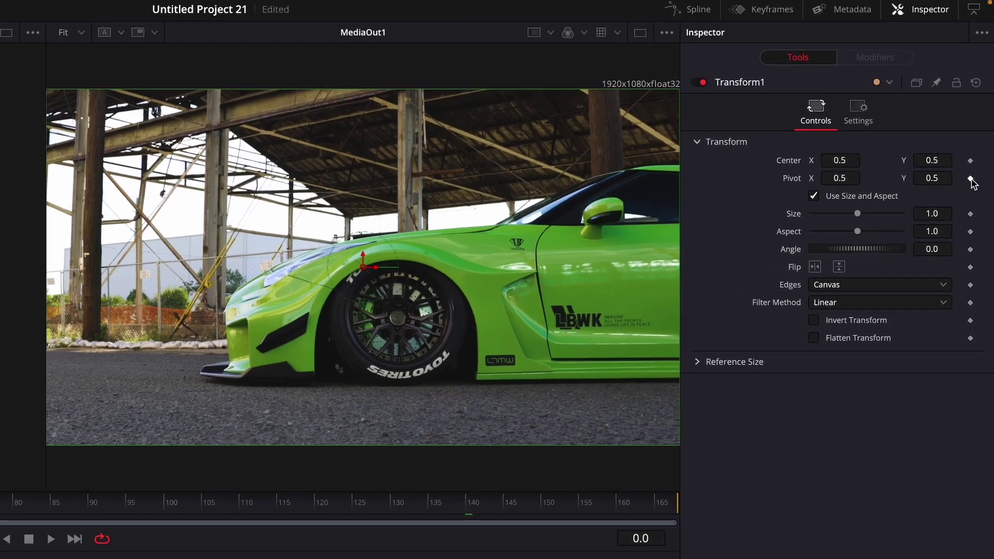
pyautogui.click(970, 178)
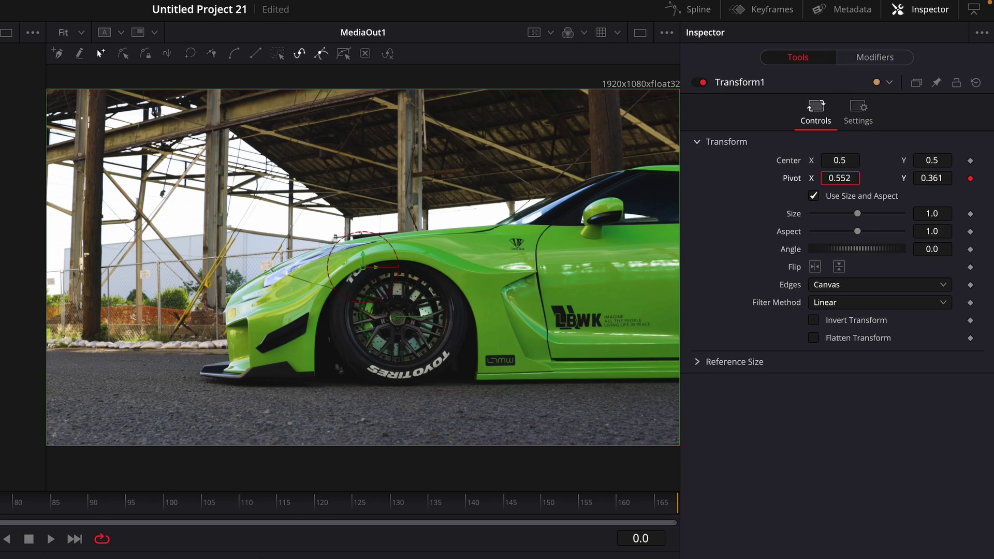
pyautogui.moveTo(636, 506); pyautogui.dragTo(858, 517)
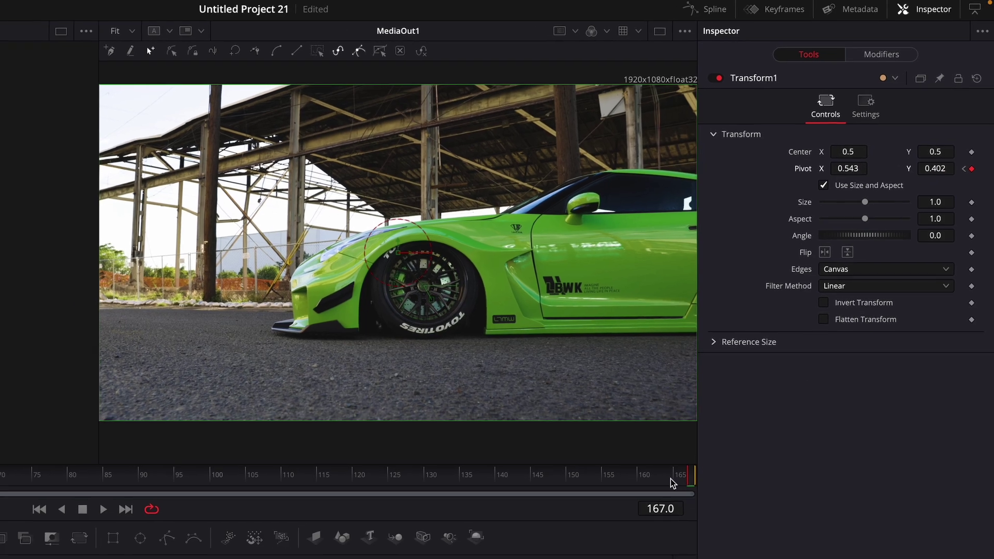
# Keyframe the Transform angle from 0 at frame 15 to 500 at frame 167, and set the edges to Mirror.
pyautogui.moveTo(673, 502); pyautogui.dragTo(231, 500)
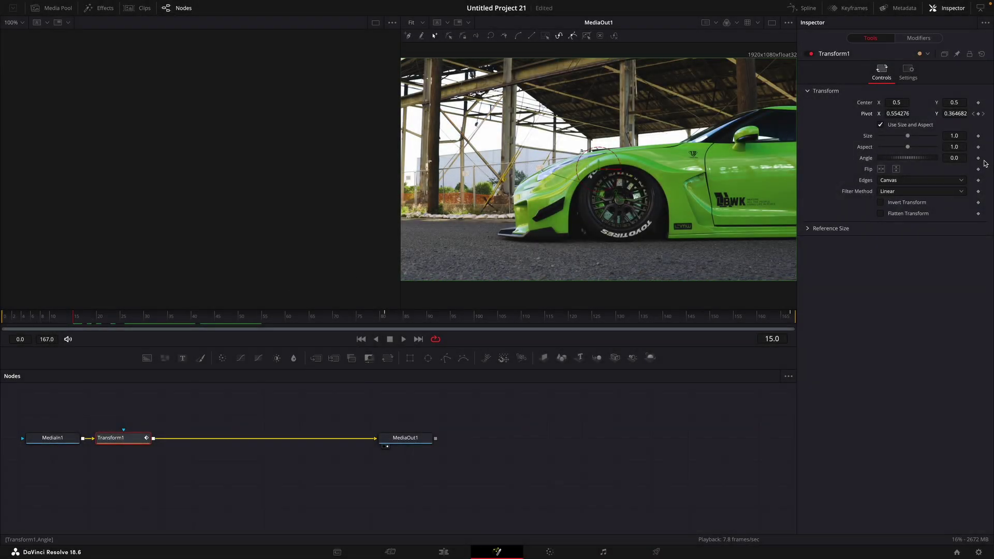
pyautogui.moveTo(787, 316); pyautogui.dragTo(861, 320)
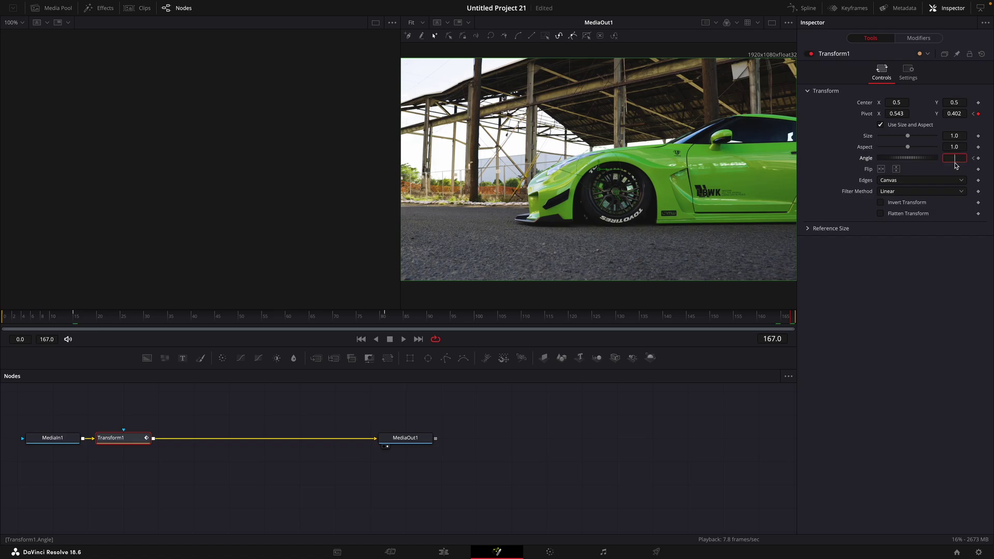
pyautogui.press('Tab')
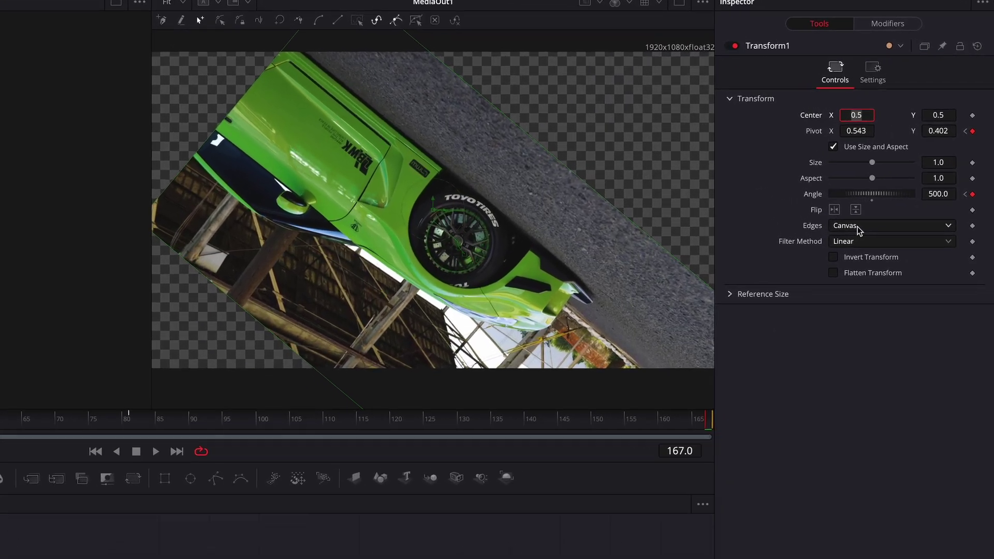
pyautogui.click(901, 180)
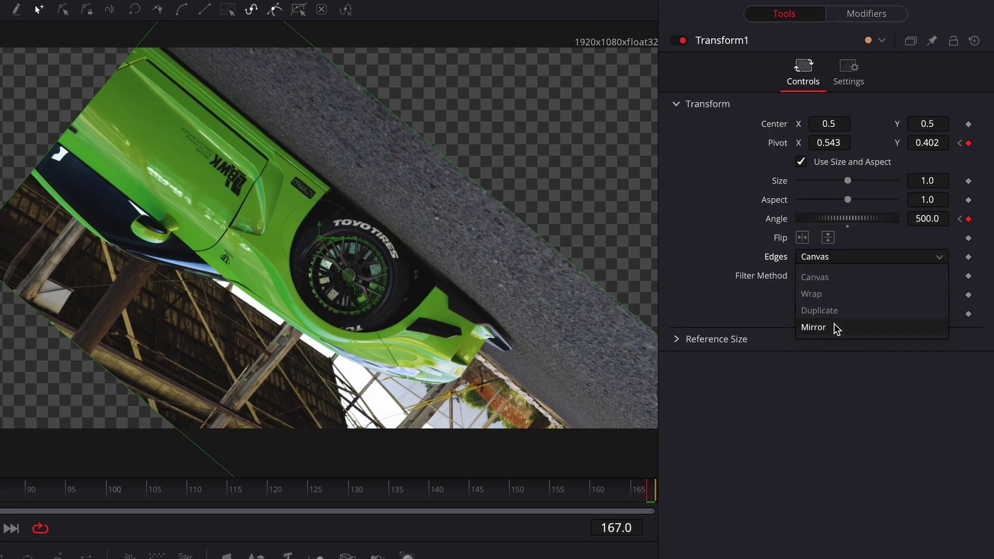
pyautogui.click(834, 326)
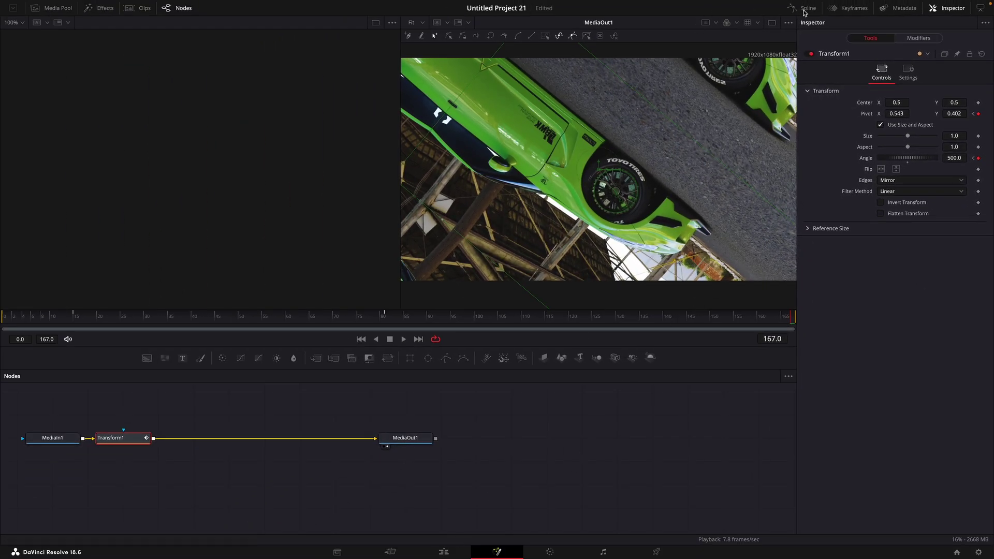
# Show the Angle curve in the Spline editor and smooth both of its keyframes.
pyautogui.click(804, 8)
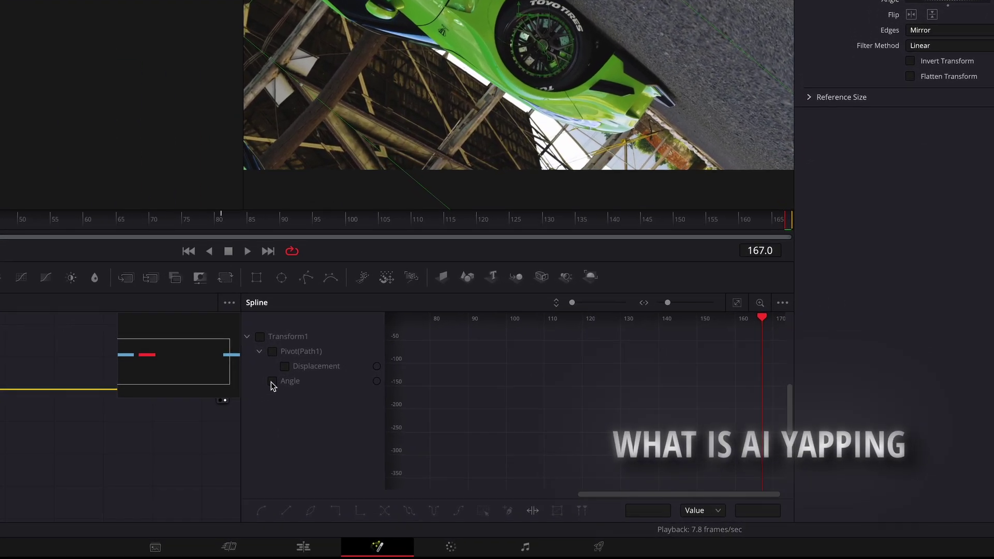
pyautogui.click(271, 381)
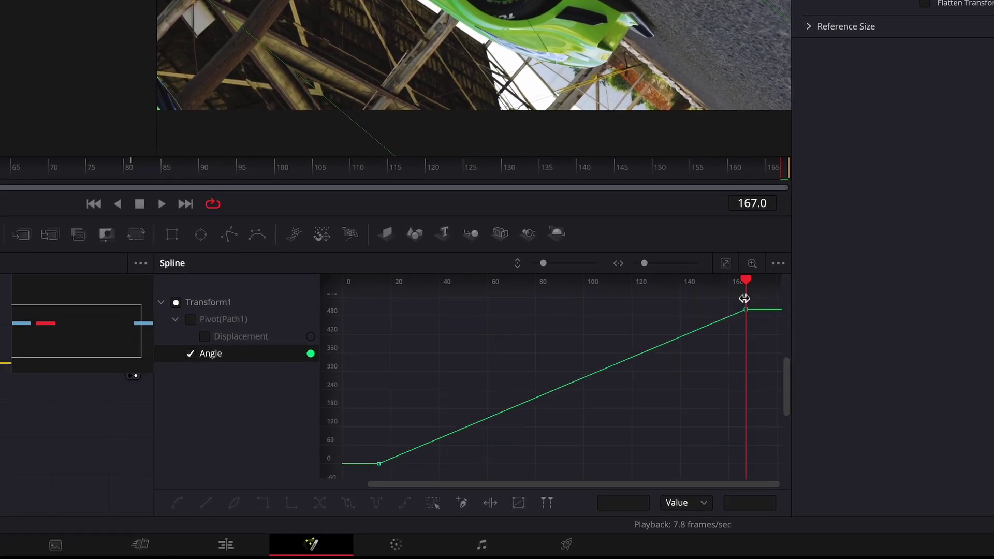
pyautogui.moveTo(744, 299)
pyautogui.mouseDown()
pyautogui.moveTo(717, 325)
pyautogui.moveTo(738, 314)
pyautogui.moveTo(486, 451)
pyautogui.moveTo(373, 481)
pyautogui.mouseUp()
pyautogui.press('s')
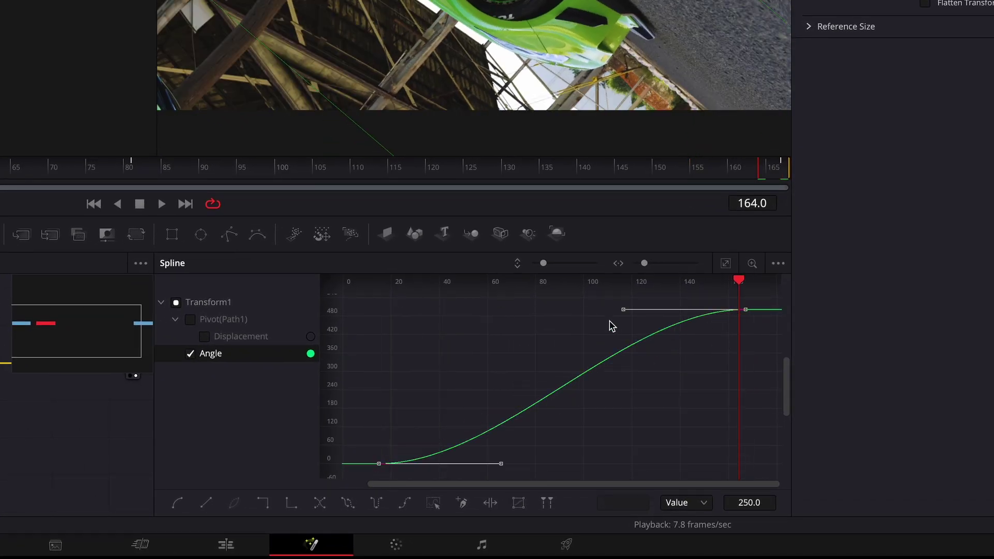
# Reshape the end keyframe's handle on the Angle curve so the rotation starts slowly and speeds up towards the end.
pyautogui.moveTo(622, 311); pyautogui.dragTo(730, 404)
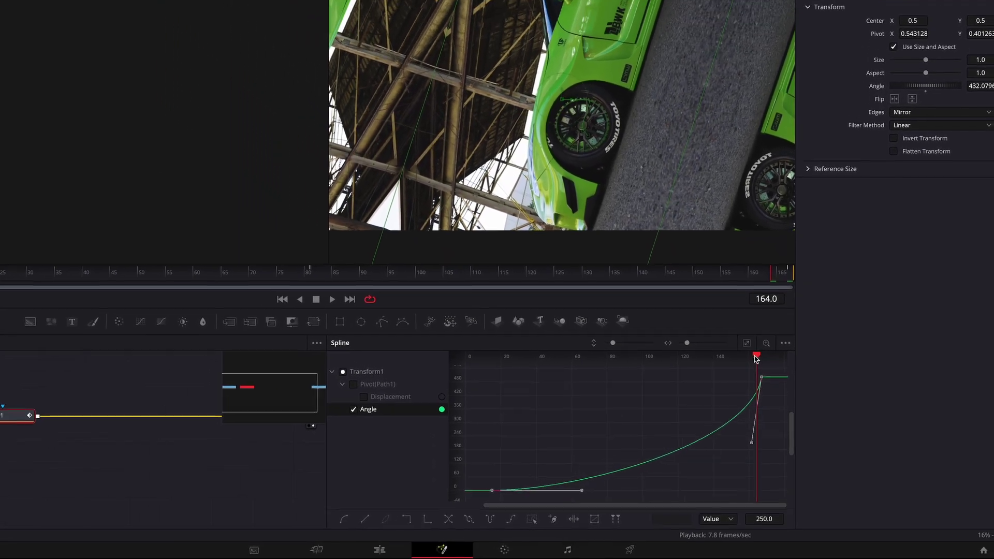
pyautogui.moveTo(744, 300); pyautogui.dragTo(497, 332)
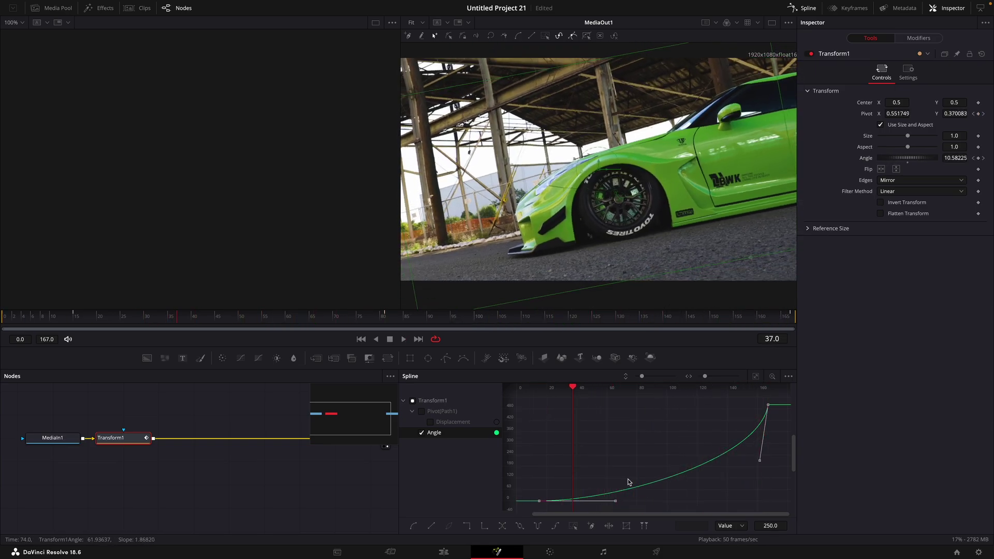
pyautogui.moveTo(757, 464); pyautogui.dragTo(719, 493)
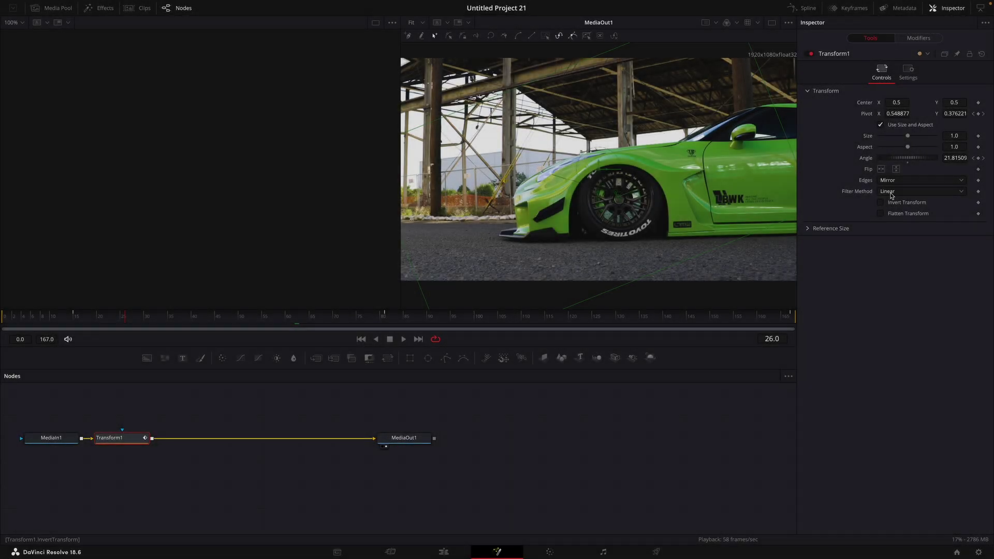
# Reduce the Transform node's size to about 0.83, and on the Edit page set the clip's zoom to 1.130 and position to X -107, Y 56.
pyautogui.moveTo(957, 136); pyautogui.dragTo(946, 137)
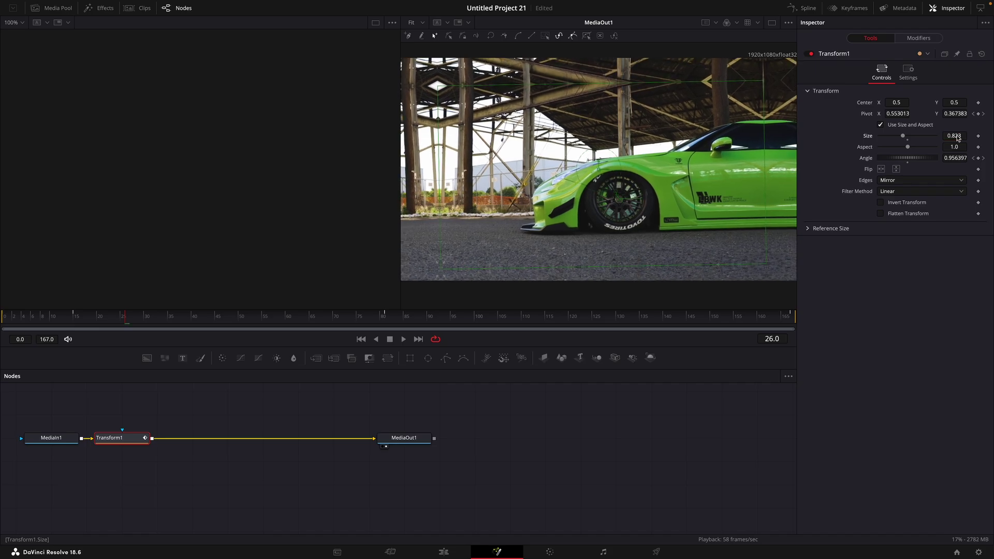
pyautogui.click(451, 554)
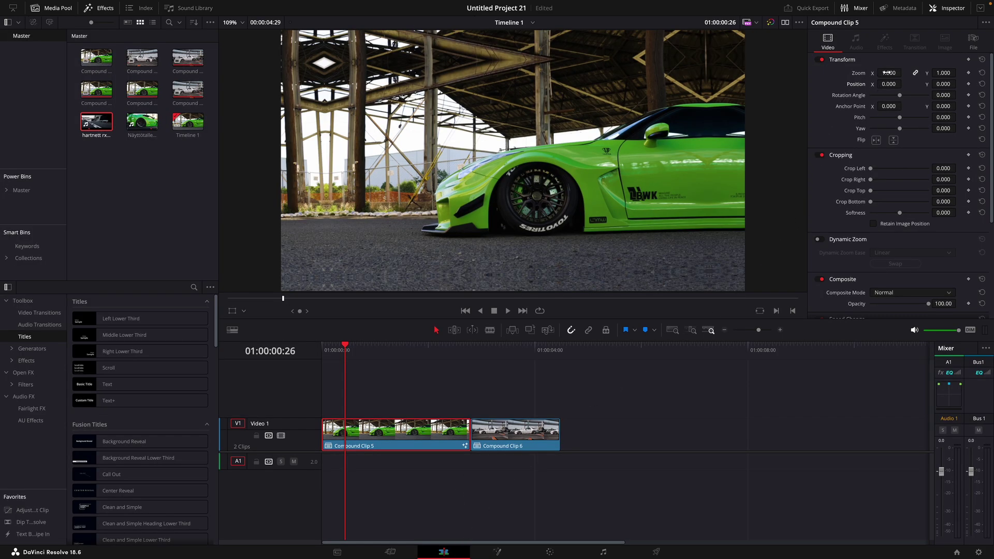
pyautogui.moveTo(887, 72); pyautogui.dragTo(972, 84)
pyautogui.press('super+z')
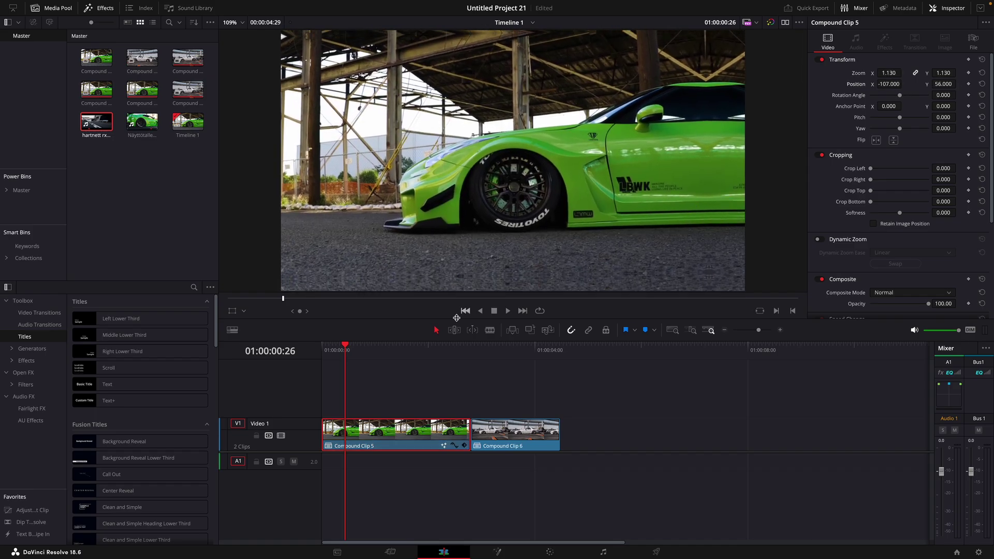
pyautogui.click(232, 312)
pyautogui.click(243, 311)
pyautogui.click(233, 311)
pyautogui.moveTo(346, 348); pyautogui.dragTo(448, 357)
pyautogui.moveTo(889, 73); pyautogui.dragTo(904, 73)
pyautogui.moveTo(889, 84); pyautogui.dragTo(849, 83)
pyautogui.moveTo(944, 84)
pyautogui.mouseDown()
pyautogui.moveTo(981, 84)
pyautogui.moveTo(947, 84)
pyautogui.mouseUp()
# Open the white car compound clip in the Fusion page and add a Transform node to it.
pyautogui.moveTo(446, 355); pyautogui.dragTo(475, 364)
pyautogui.click(530, 446)
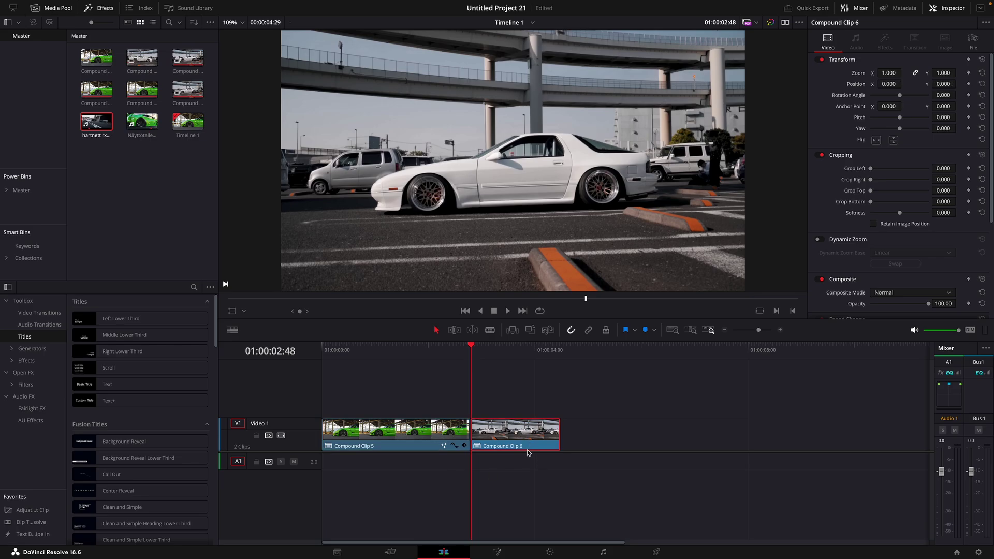
pyautogui.click(494, 552)
pyautogui.hotkey('shift', 'space')
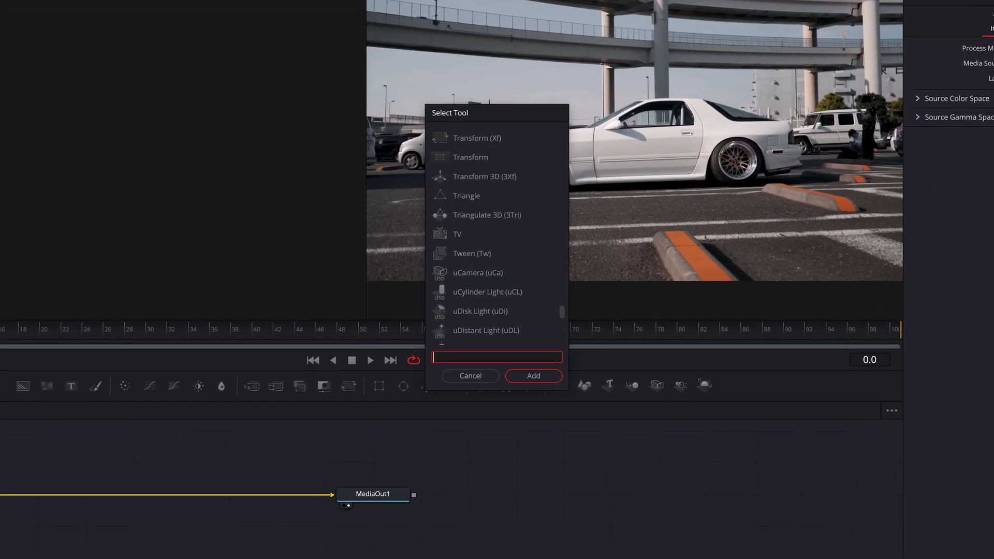
pyautogui.write('transform')
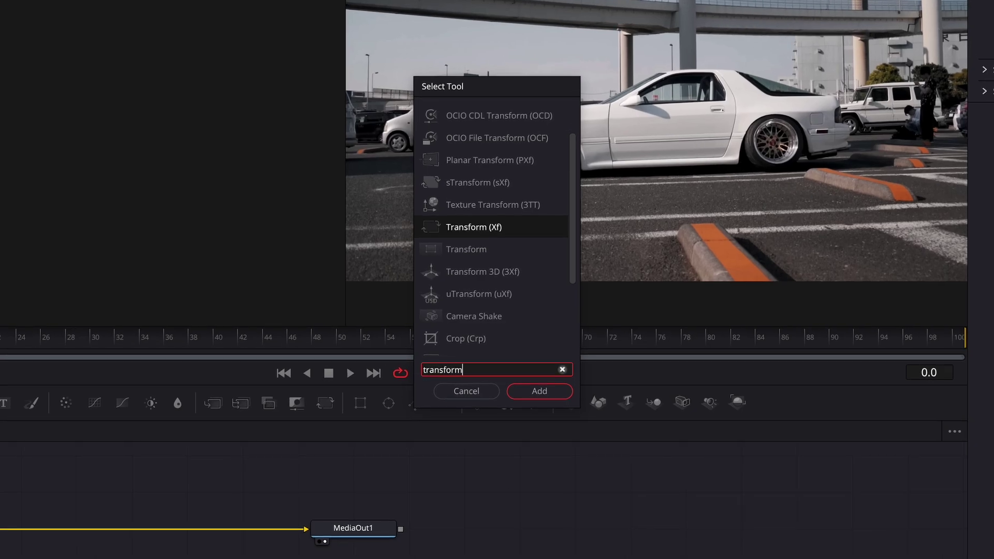
pyautogui.press('Return')
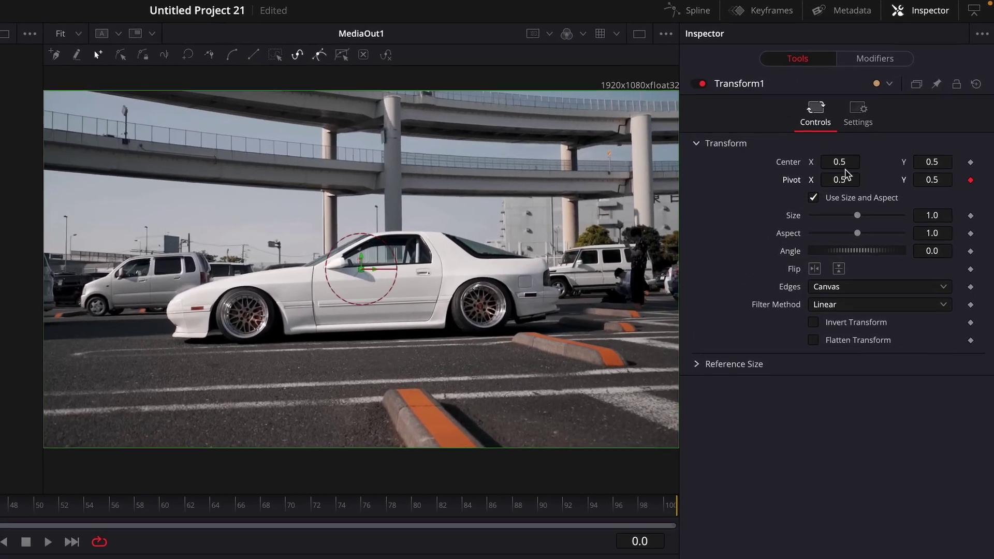
# Keyframe the pivot on the white car's front wheel at X 0.318, Y 0.373 on frame 0, and realign it with the wheel at frame 100.
pyautogui.moveTo(855, 164); pyautogui.dragTo(832, 164)
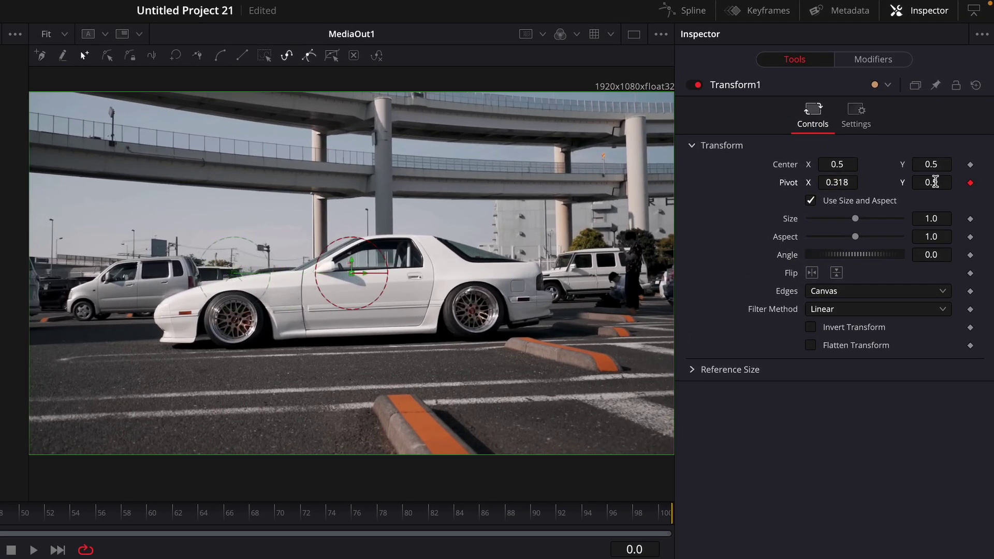
pyautogui.moveTo(935, 182); pyautogui.dragTo(911, 182)
pyautogui.press('End')
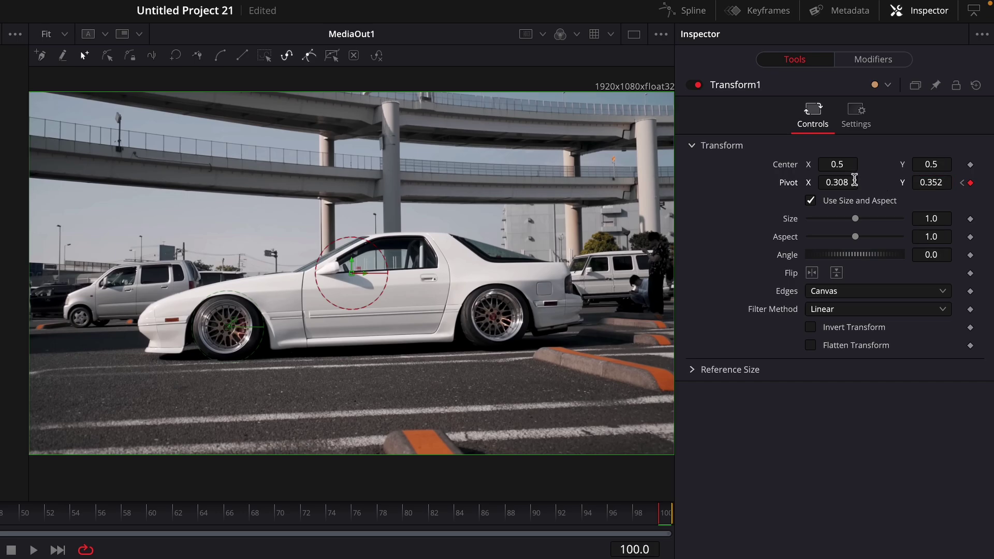
pyautogui.moveTo(855, 179); pyautogui.dragTo(853, 180)
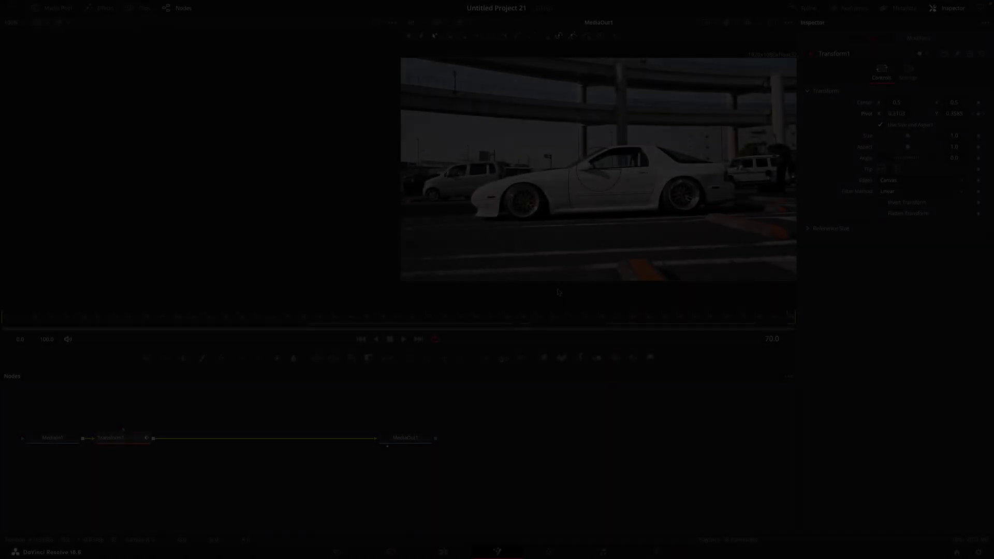
# Add an angle keyframe at frame 0 of the white car's Transform and set the angle to 500.
pyautogui.moveTo(559, 293); pyautogui.dragTo(54, 251)
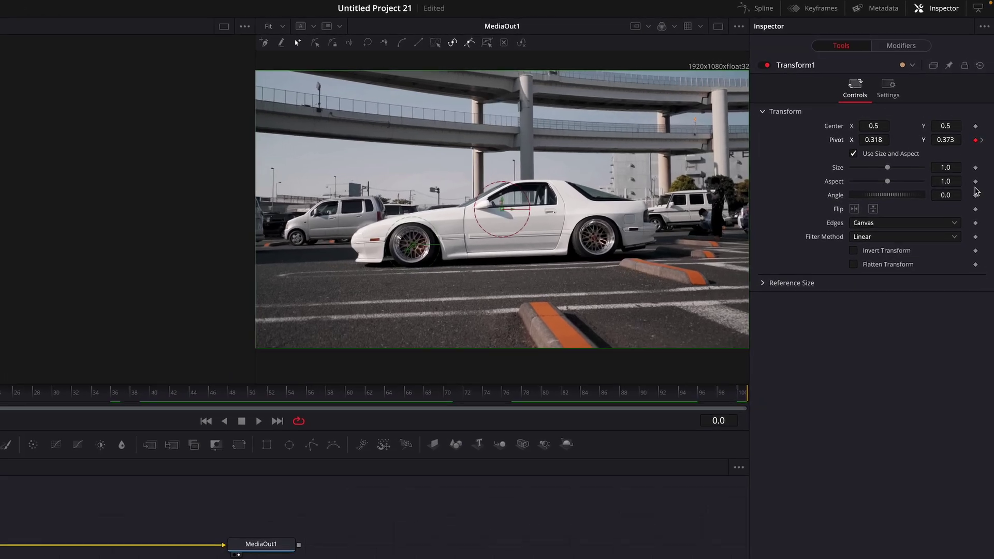
pyautogui.click(975, 195)
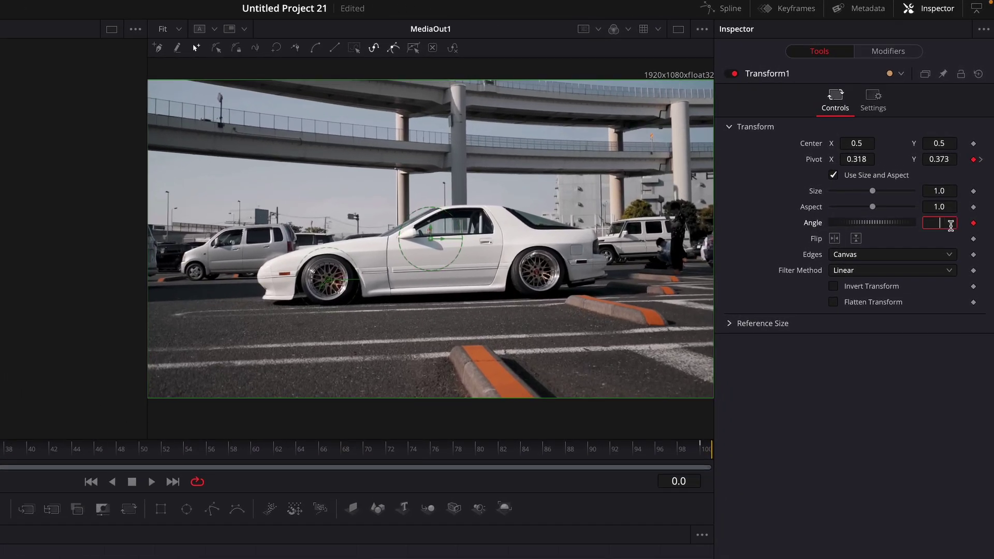
pyautogui.write('500')
pyautogui.press('Tab')
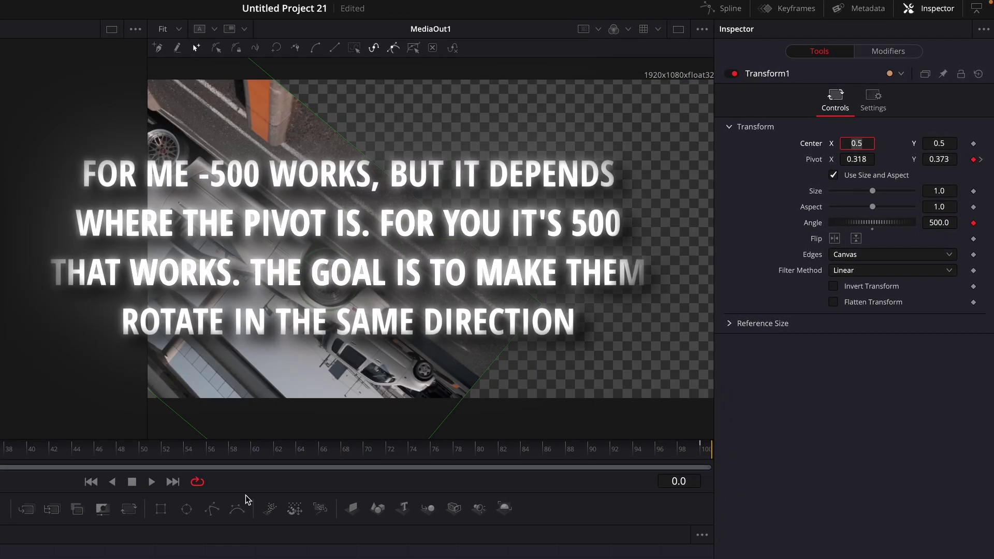
# Keyframe the white car's Transform angle at 0 on frame 82.
pyautogui.moveTo(253, 449); pyautogui.dragTo(520, 447)
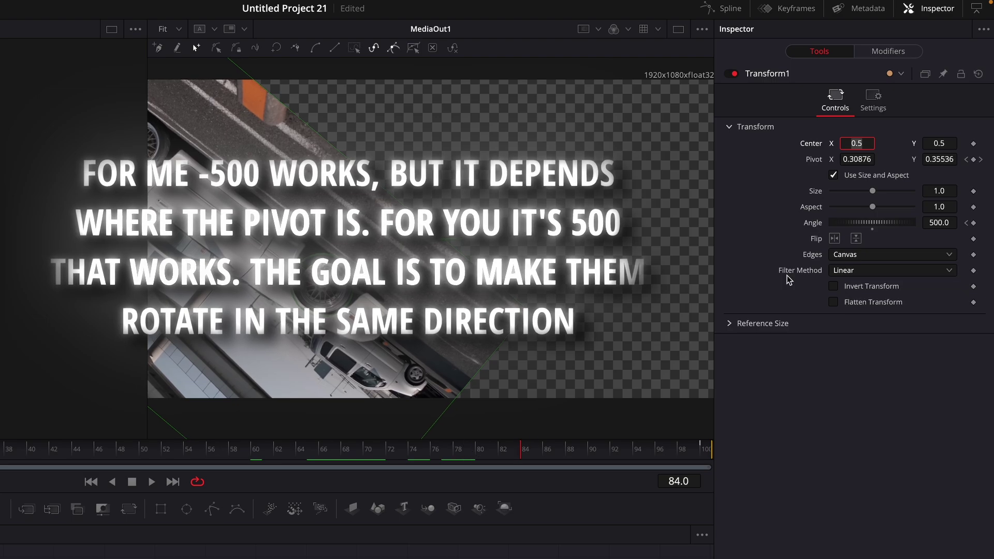
pyautogui.click(498, 448)
pyautogui.click(949, 222)
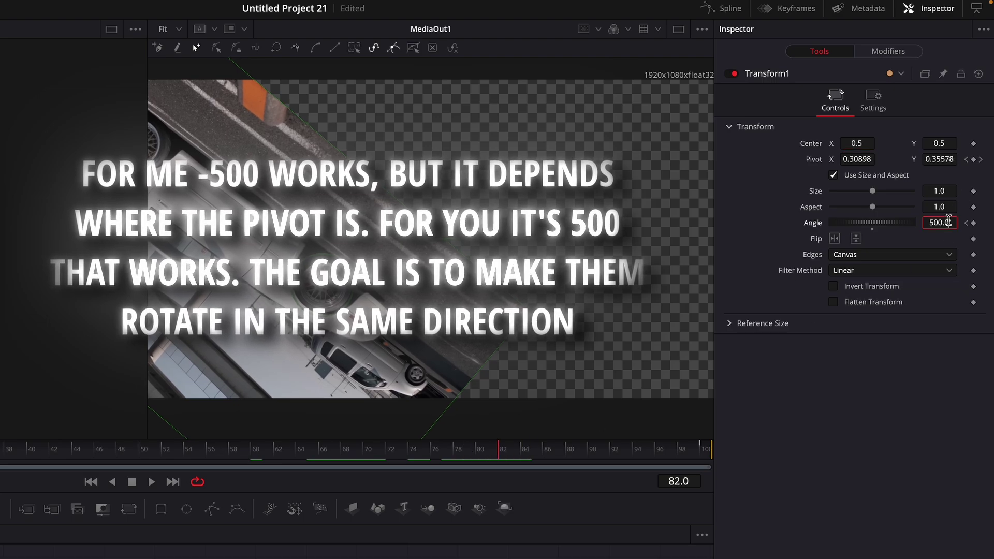
pyautogui.write('0')
pyautogui.press('Tab')
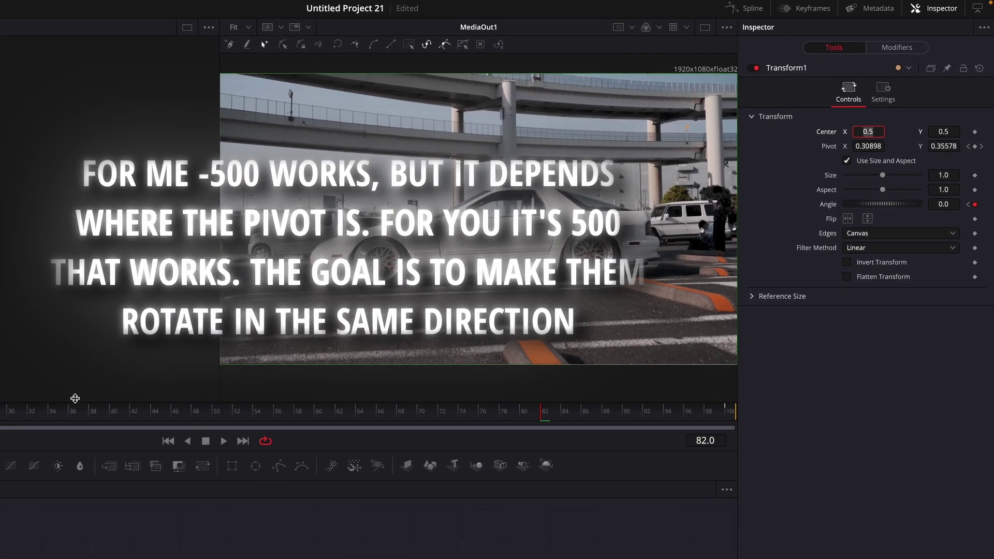
# Smooth both keyframes of the white car's angle curve, steepen its start so the spin eases out, and play back the animation.
pyautogui.click(748, 8)
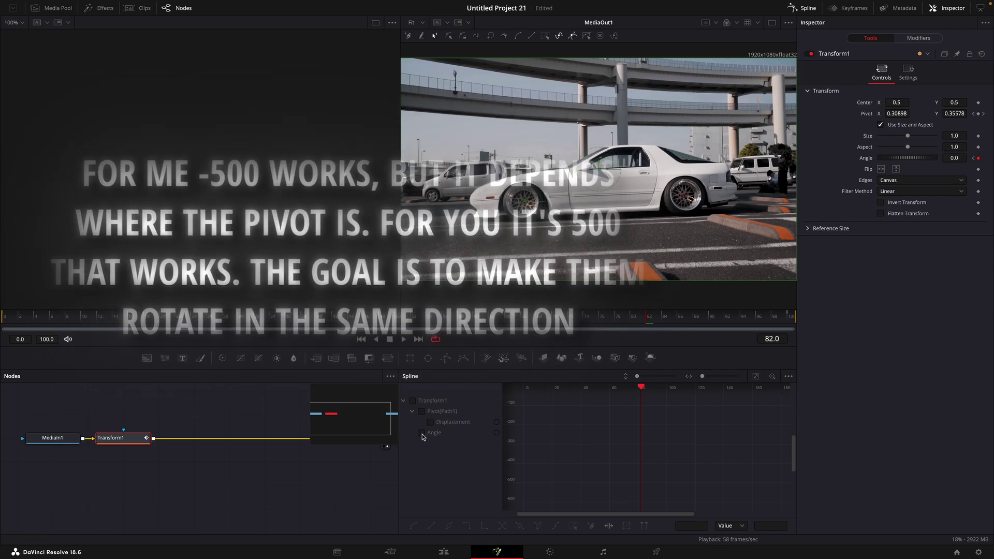
pyautogui.click(421, 433)
pyautogui.moveTo(655, 507); pyautogui.dragTo(521, 400)
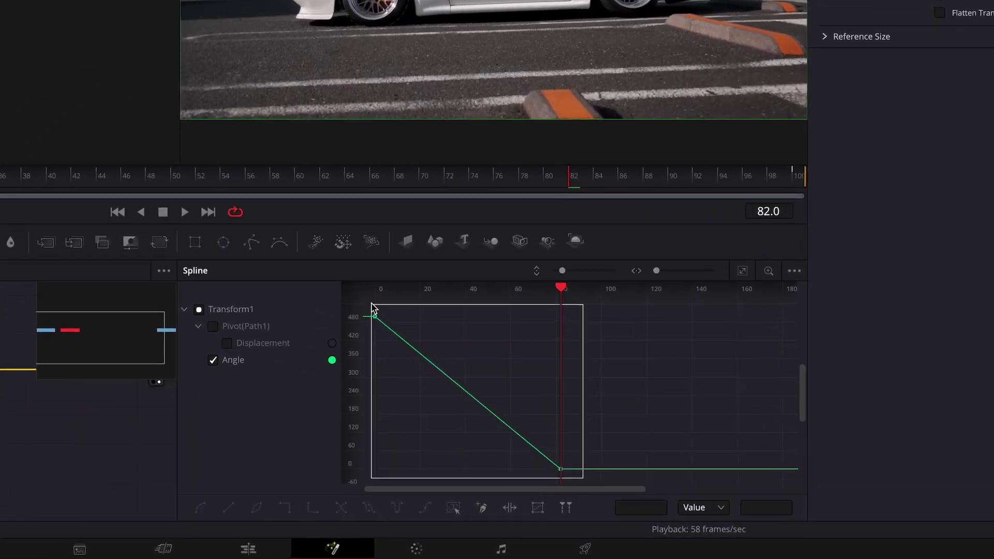
pyautogui.moveTo(372, 306); pyautogui.dragTo(396, 435)
pyautogui.press('s')
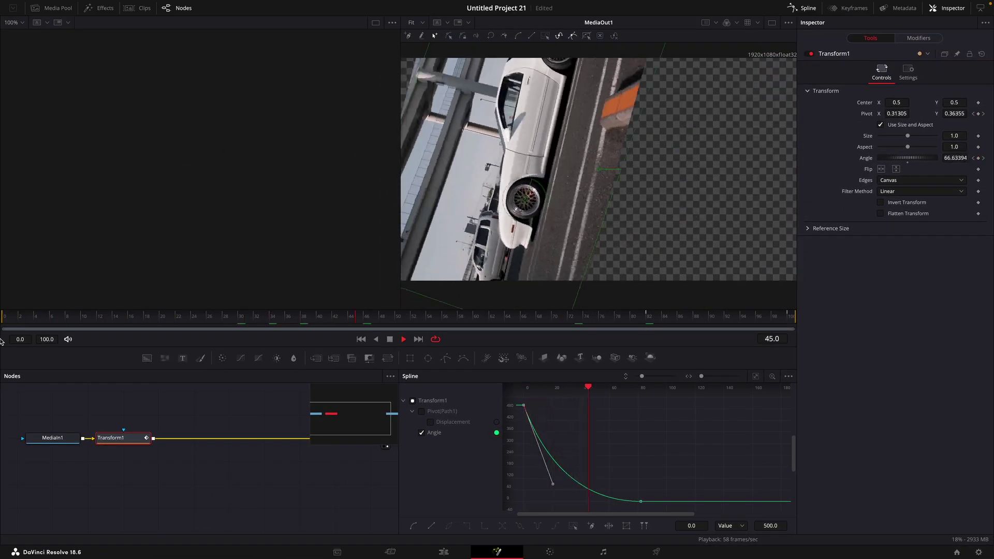
pyautogui.press('space')
pyautogui.click(806, 8)
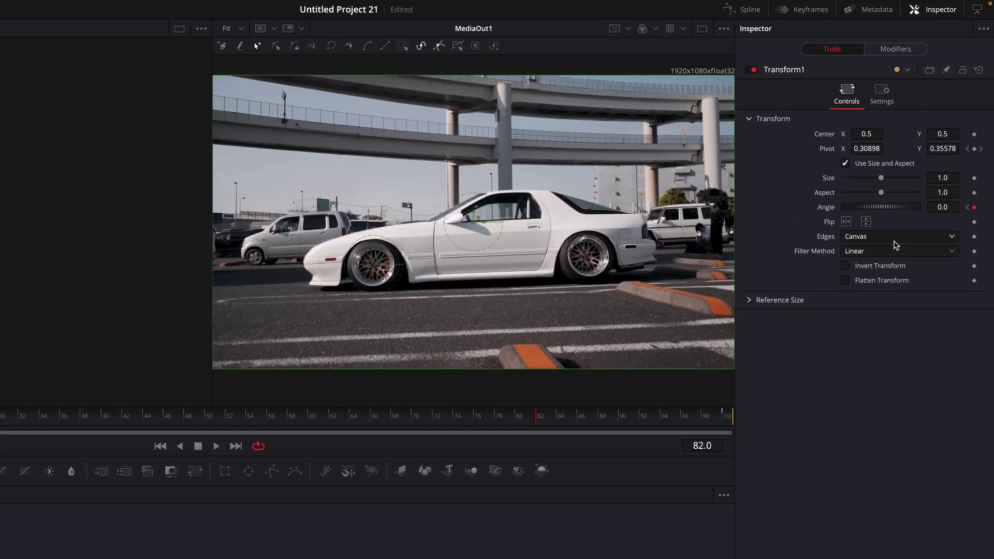
# Set the white car Transform's edges to Mirror and reduce its size to about 0.763.
pyautogui.click(894, 239)
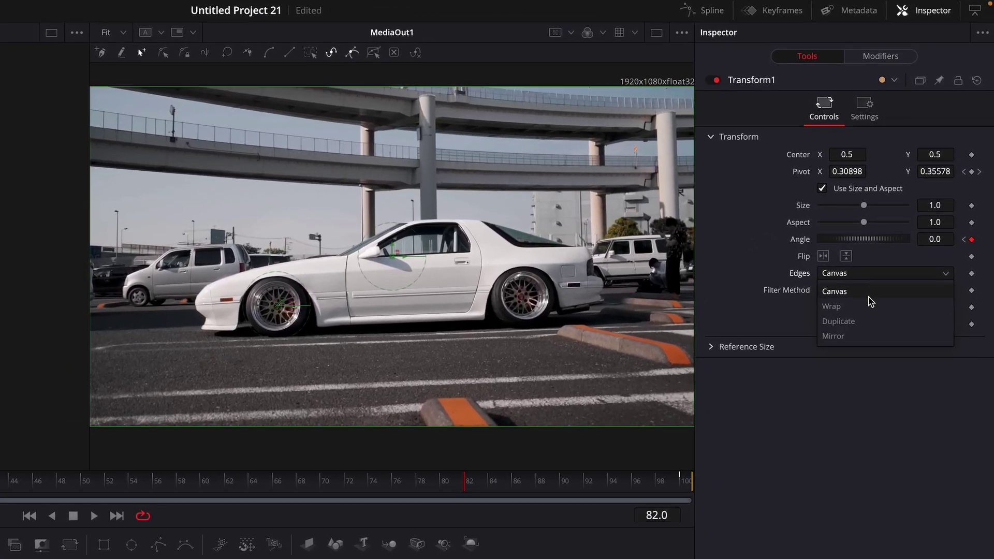
pyautogui.click(882, 292)
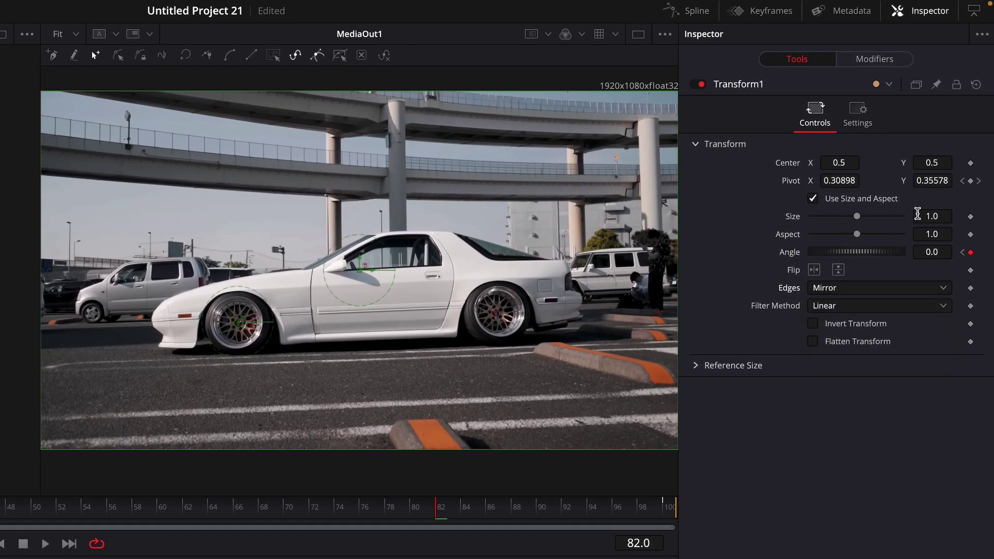
pyautogui.moveTo(918, 215); pyautogui.dragTo(886, 215)
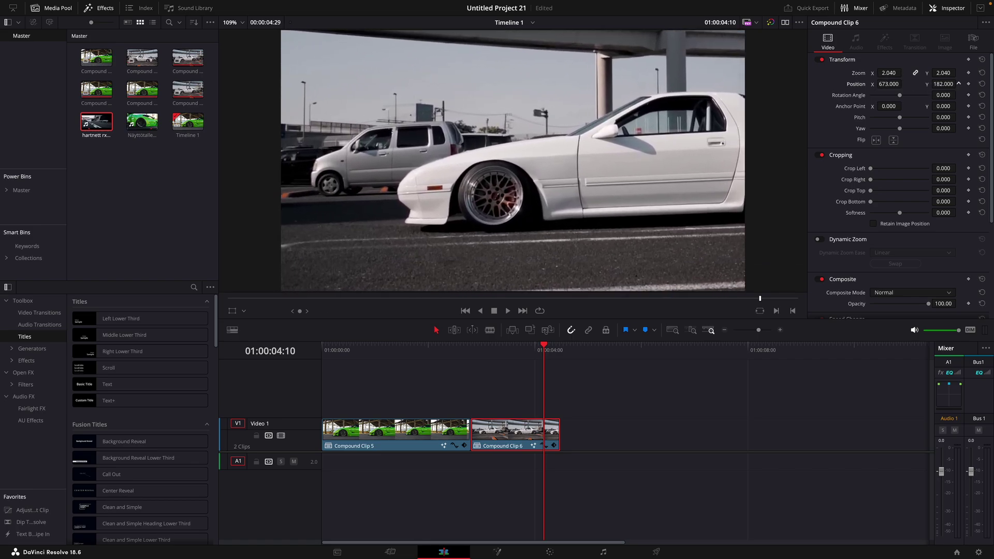
# Increase the white car clip's Y position on the Edit page, and play the transition from the start of the timeline.
pyautogui.moveTo(958, 83); pyautogui.dragTo(978, 84)
pyautogui.moveTo(541, 349); pyautogui.dragTo(285, 354)
pyautogui.press('space')
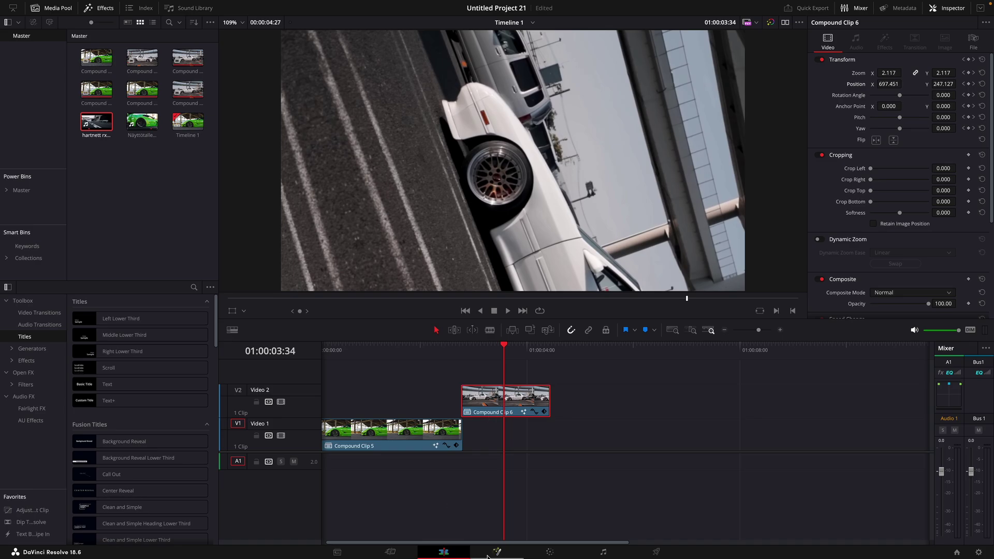
# Open the white car clip in the Fusion page and enable motion blur on its Transform with quality 10 and shutter angle 360.
pyautogui.click(497, 552)
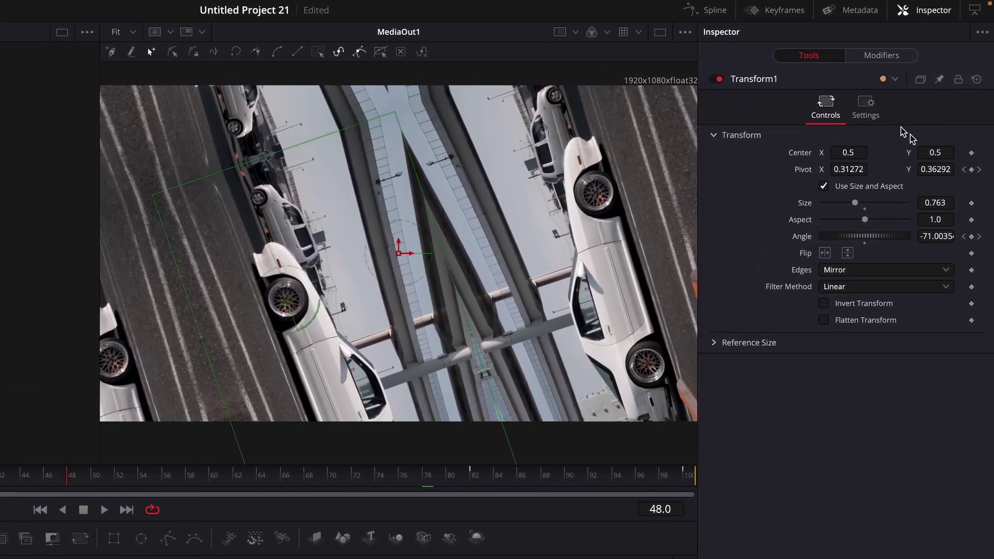
pyautogui.click(880, 92)
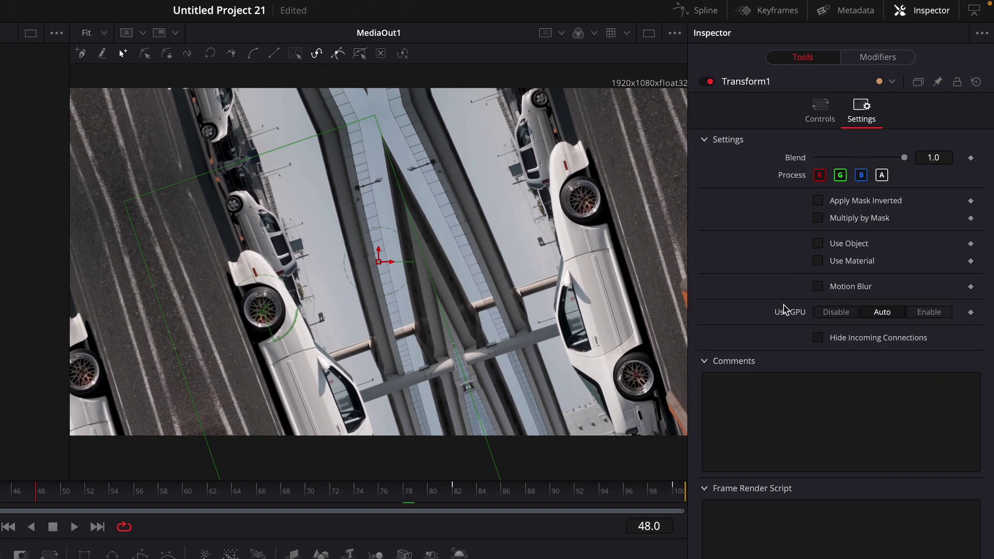
pyautogui.click(817, 287)
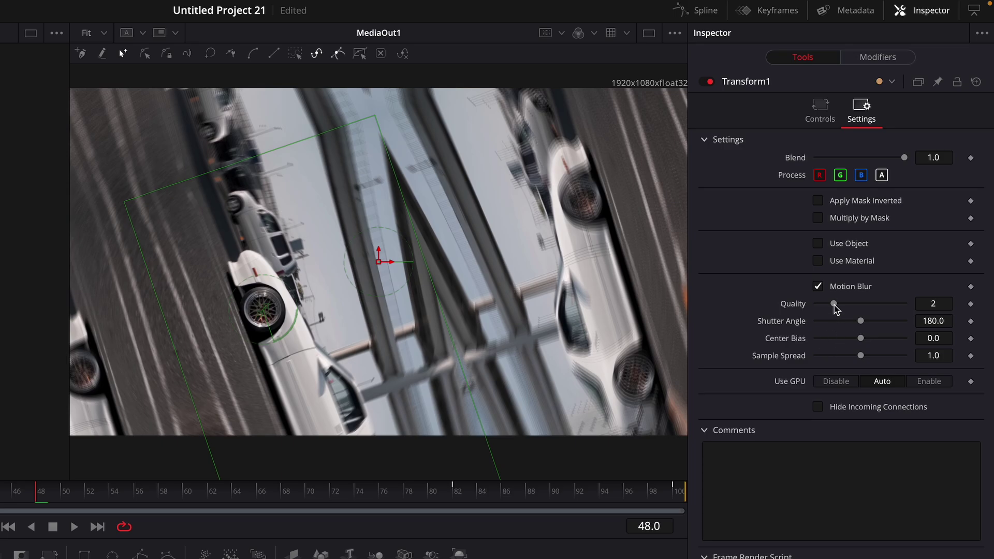
pyautogui.moveTo(861, 321); pyautogui.dragTo(967, 334)
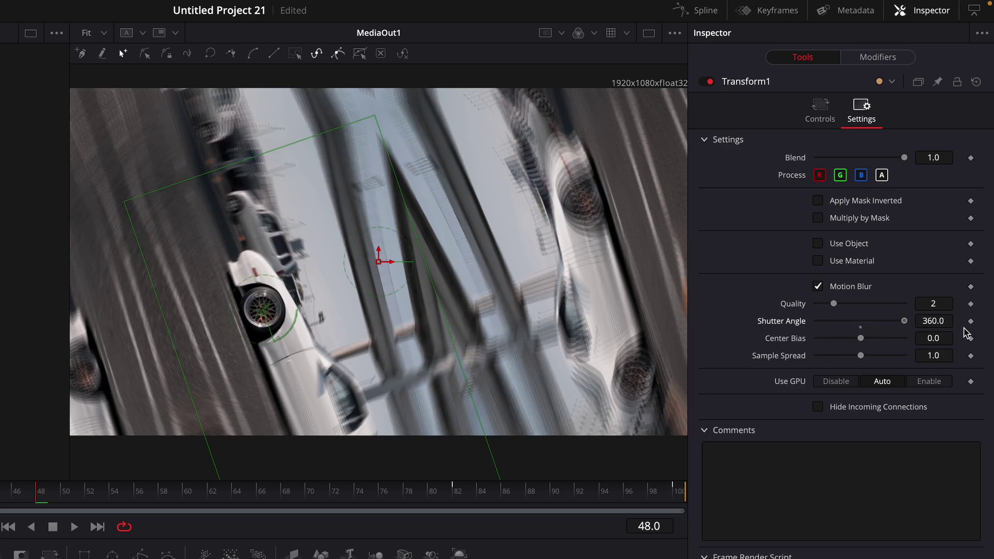
pyautogui.moveTo(863, 303); pyautogui.dragTo(982, 313)
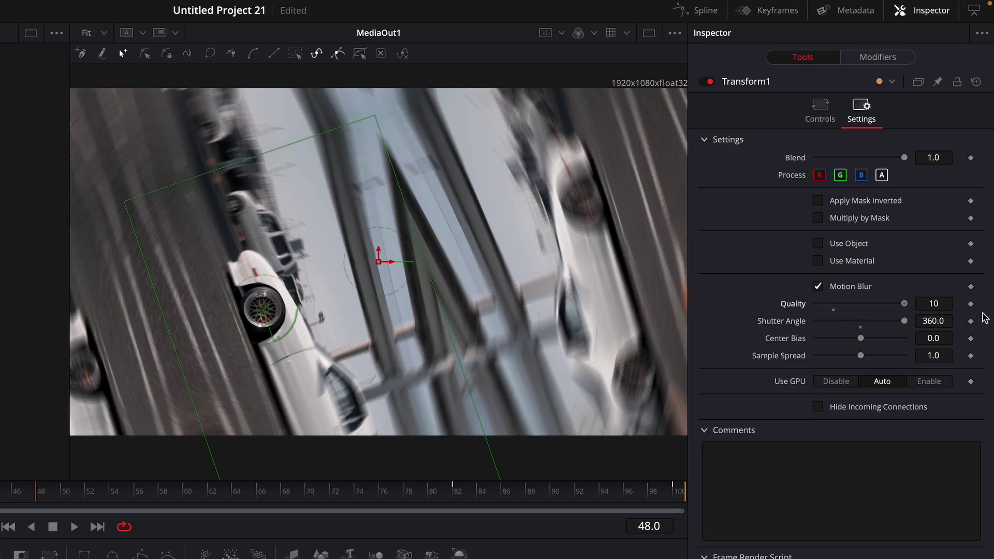